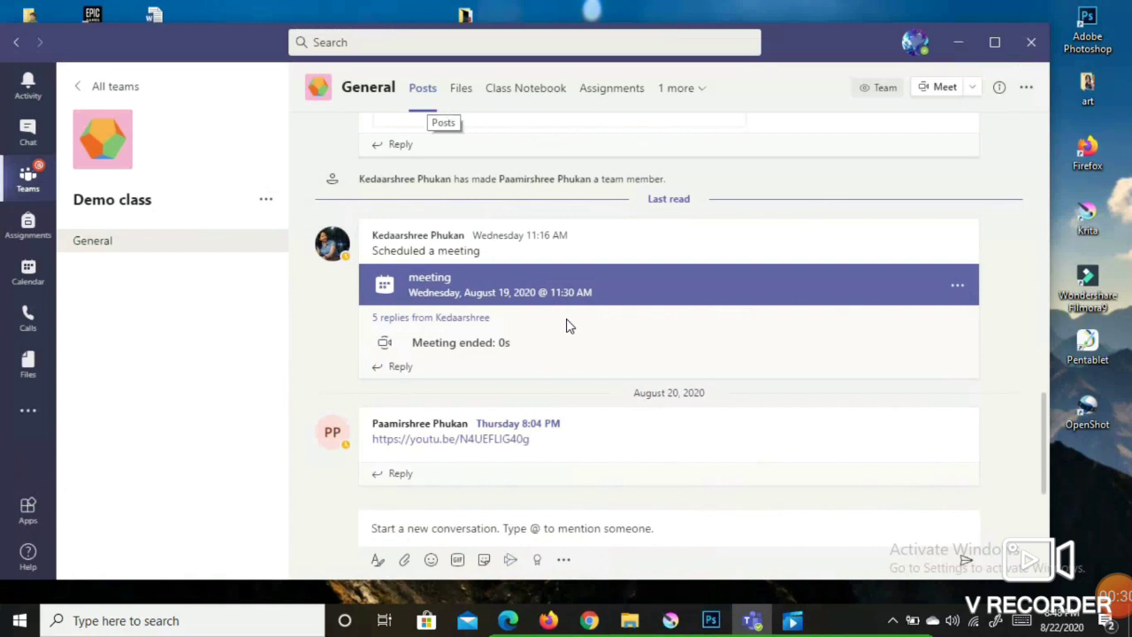
- Show the General channel's Files tab, listing folders like Class Materials, Ai and lesson 5
mouse_move(567, 325)
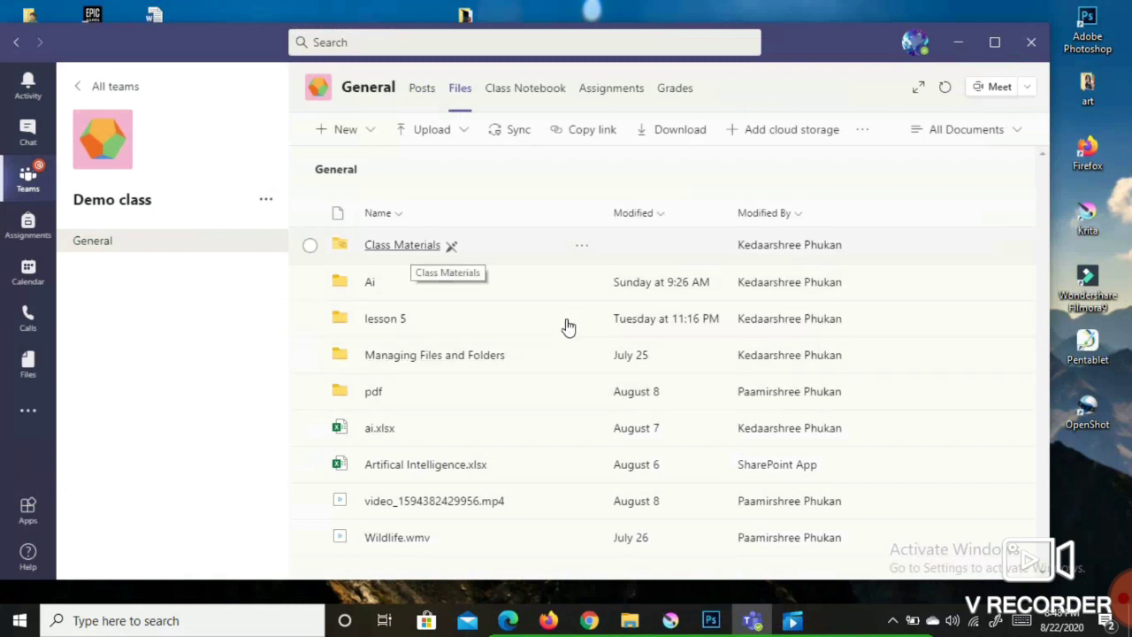
- Open the Class Materials folder, then the Class Notebook's Welcome to Class Notebook page
click(568, 327)
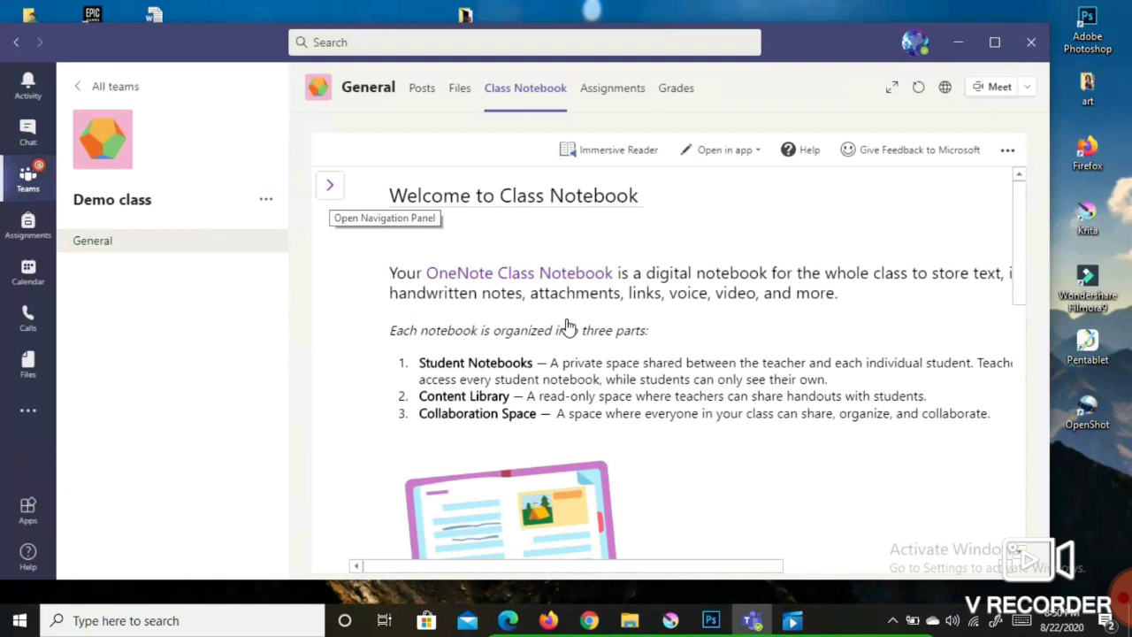
- Reveal the notebook's sections and pages to reach ALL ABOUT ARTIFICAL INTELLIGENCE
click(568, 329)
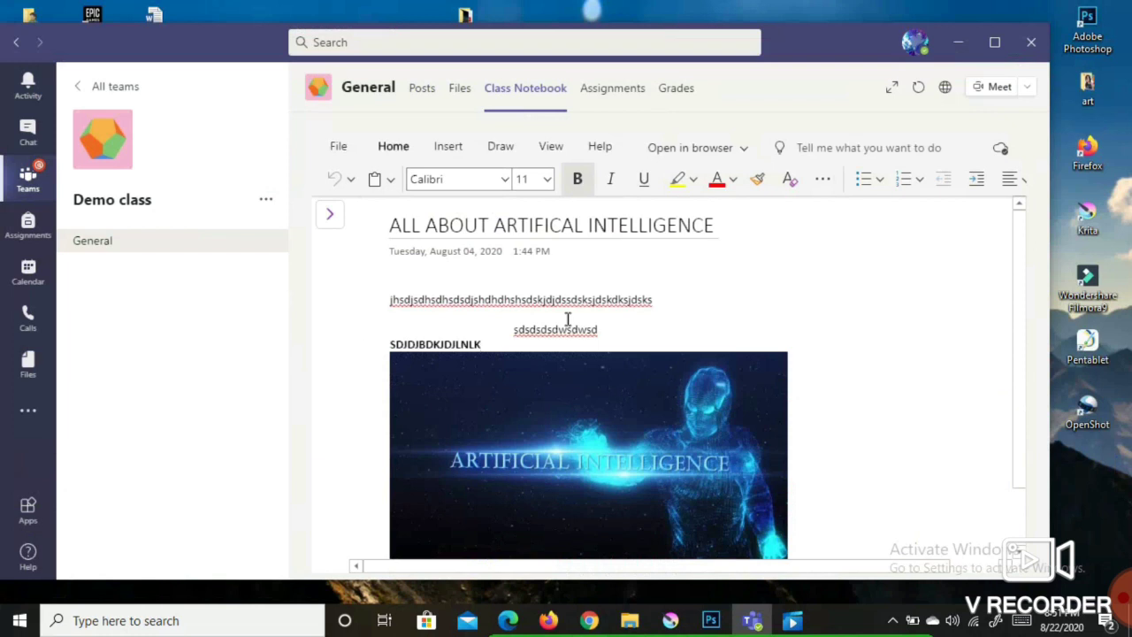
- Type 'knkhnkhnkhkhnknk' at the end of the centred line
key(Down)
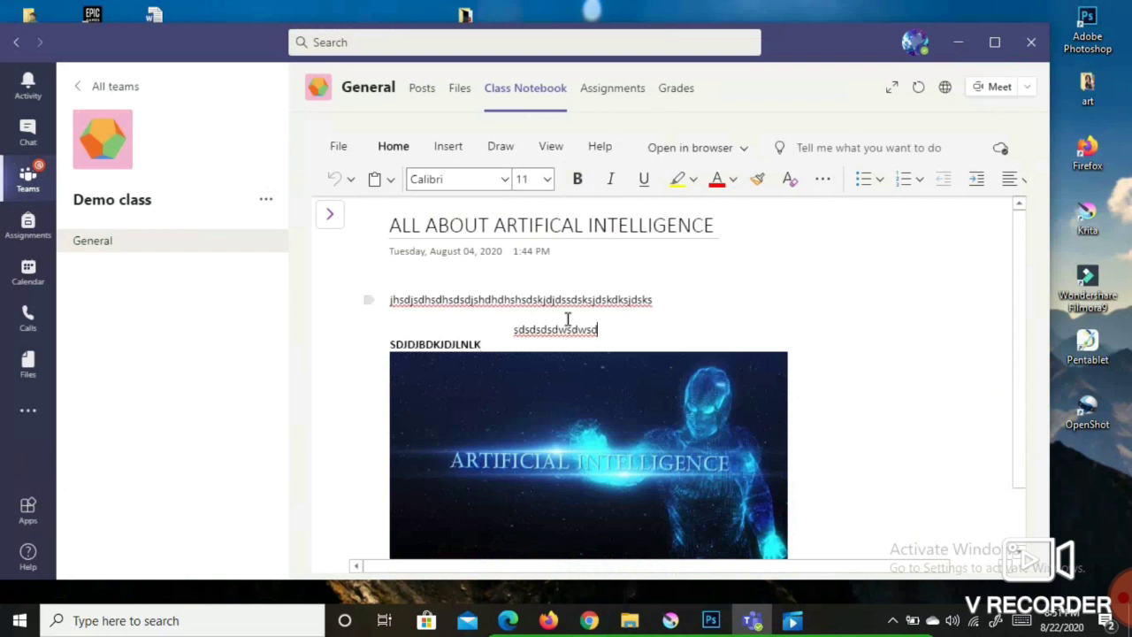
text(knkhnkhnkhkhnknk)
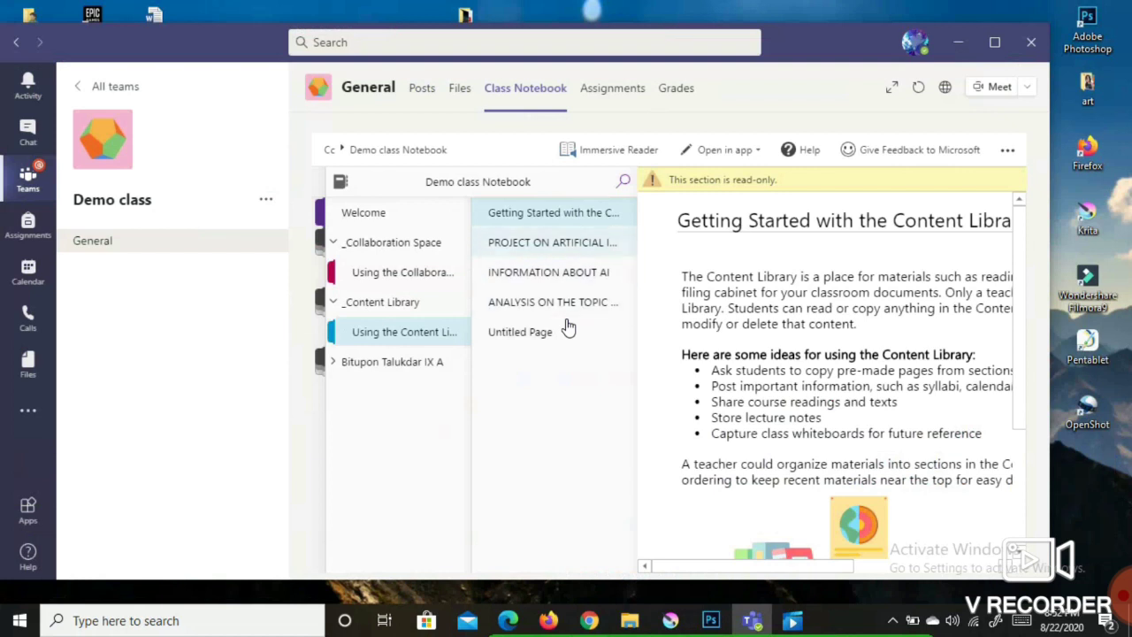
- Select PROJECT ON ARTIFICIAL INTELLIGENCE in the Content Library page list
key(Down)
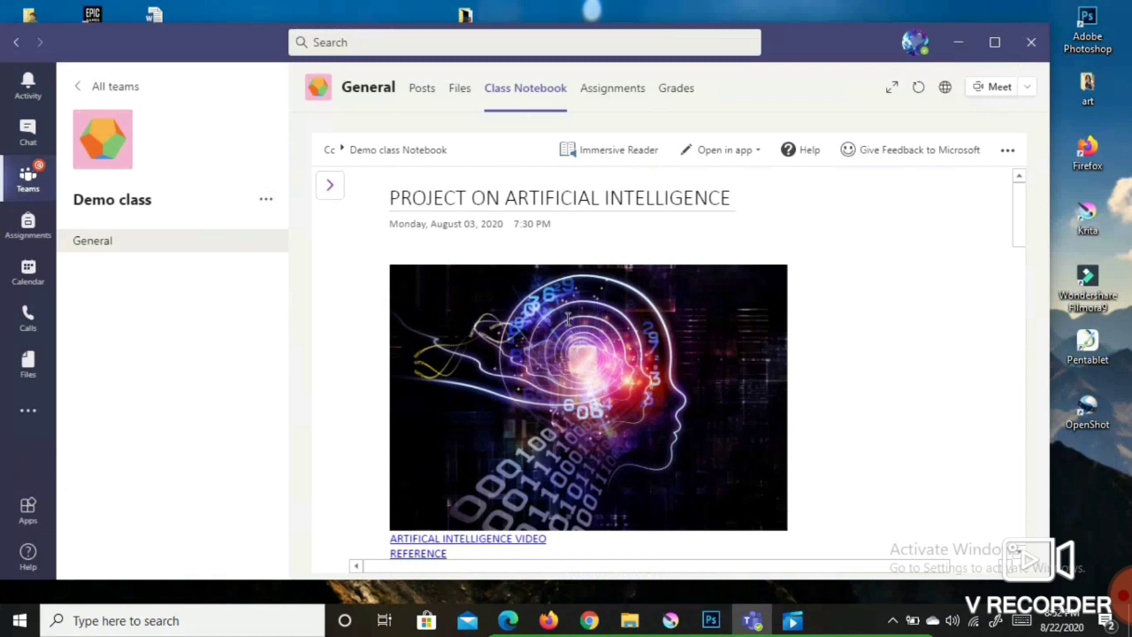
- Scroll up and down through the PROJECT ON ARTIFICIAL INTELLIGENCE page to review it
scroll(569, 326, down, 5)
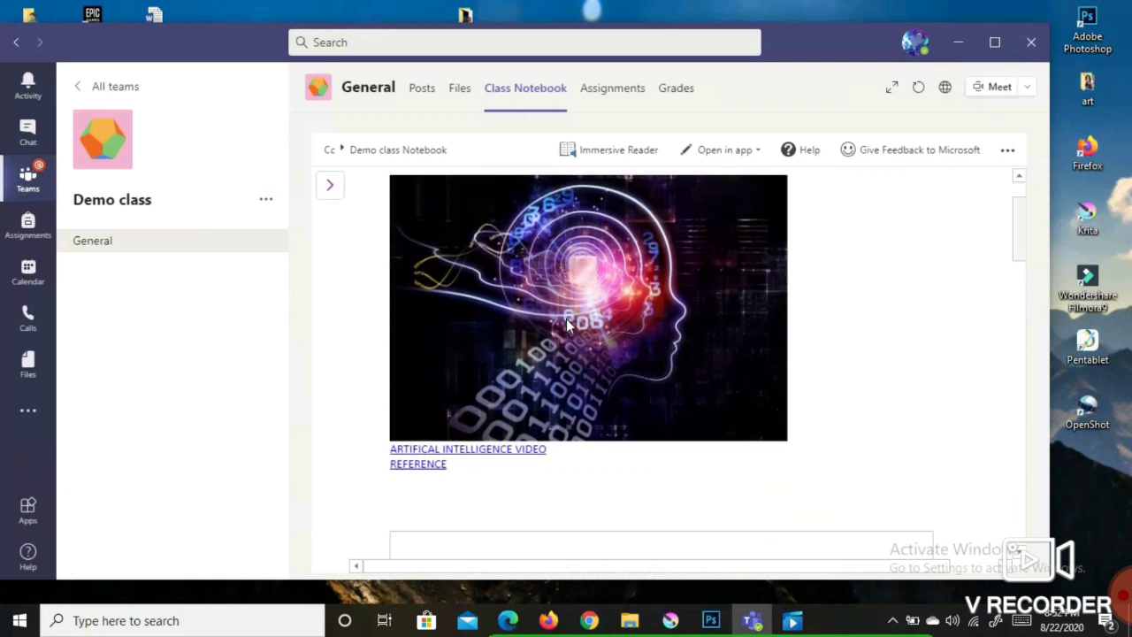
scroll(569, 325, up, 4)
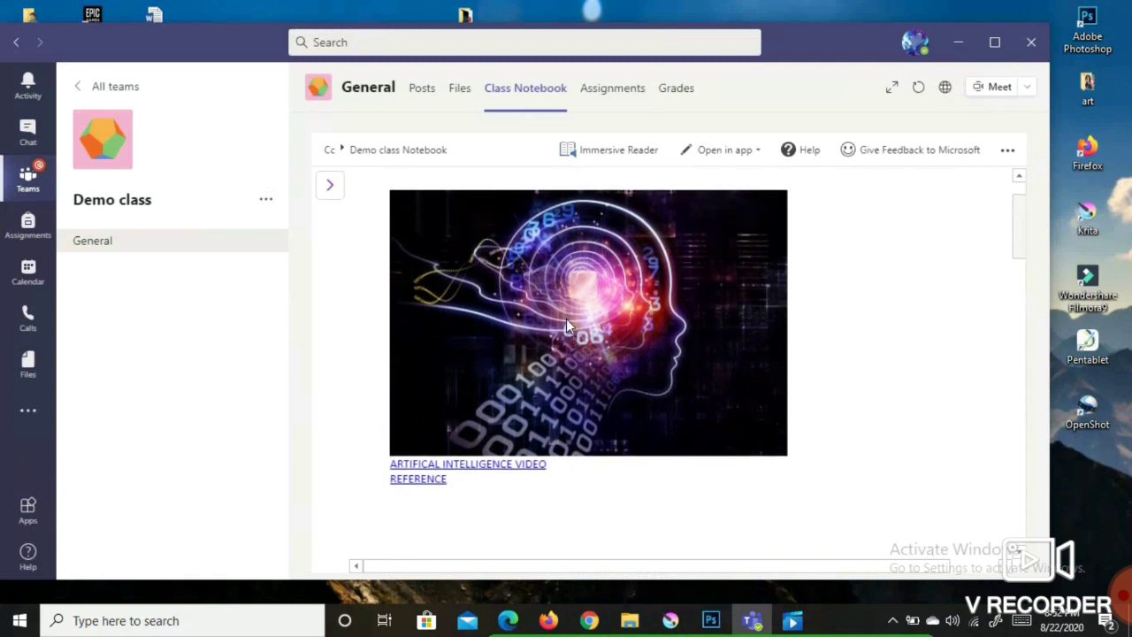
scroll(569, 326, up, 2)
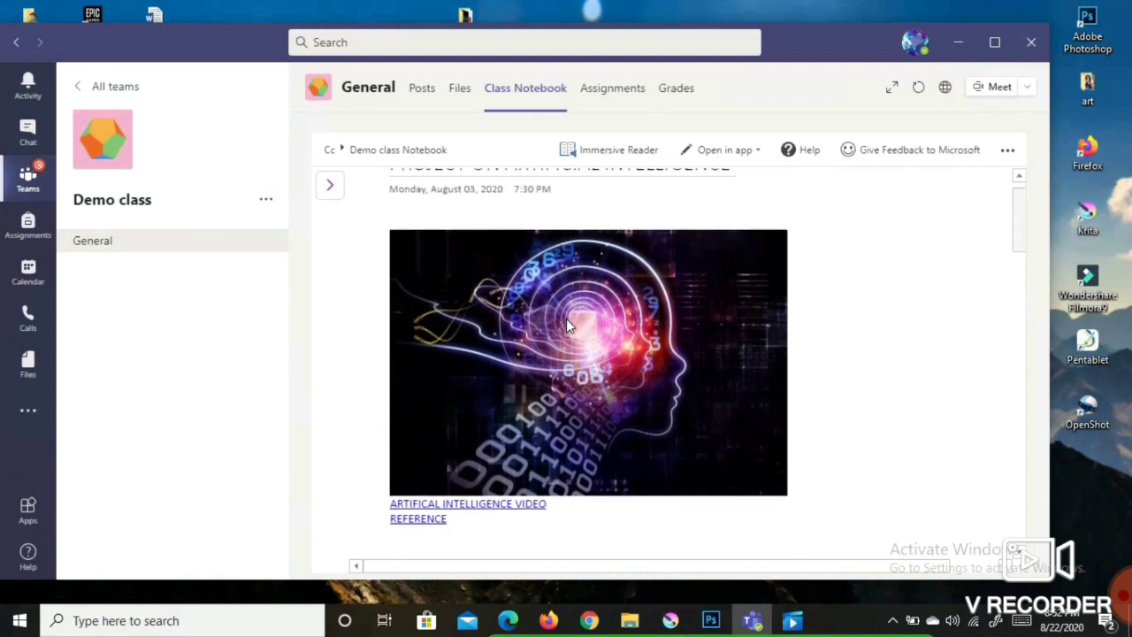
scroll(569, 326, down, 5)
scroll(569, 326, down, 4)
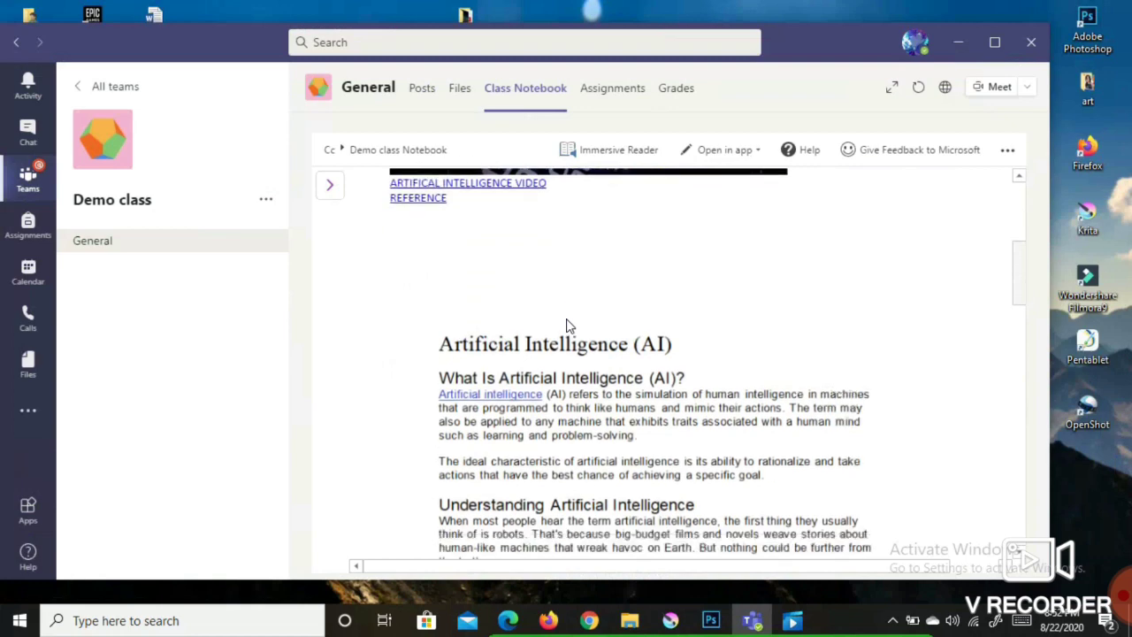
scroll(569, 326, up, 5)
scroll(569, 325, up, 5)
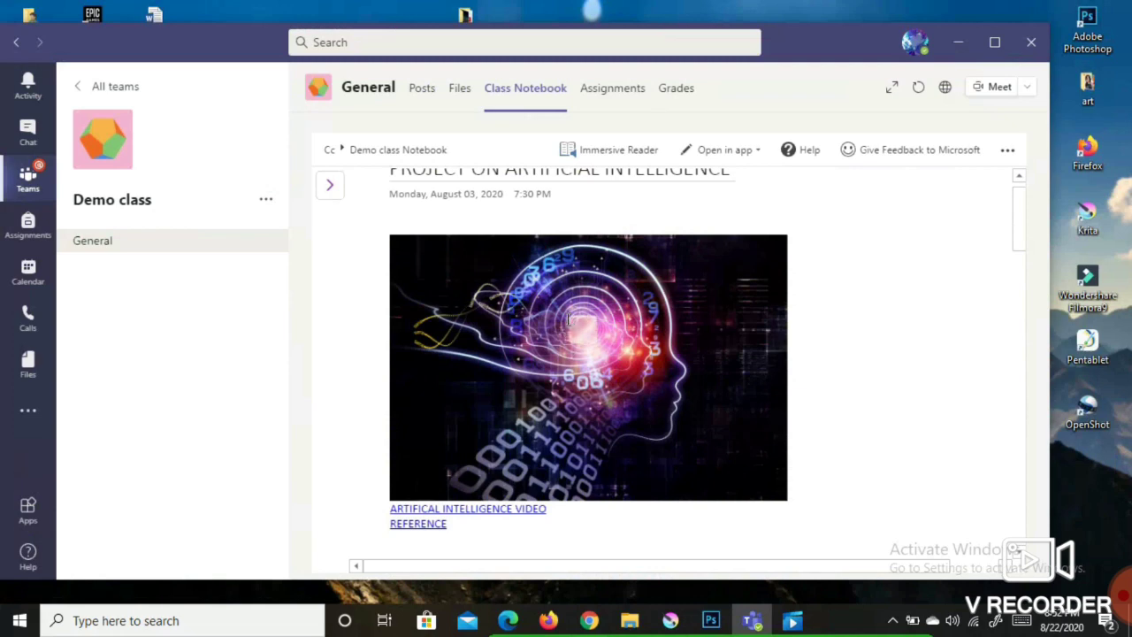
scroll(568, 326, down, 10)
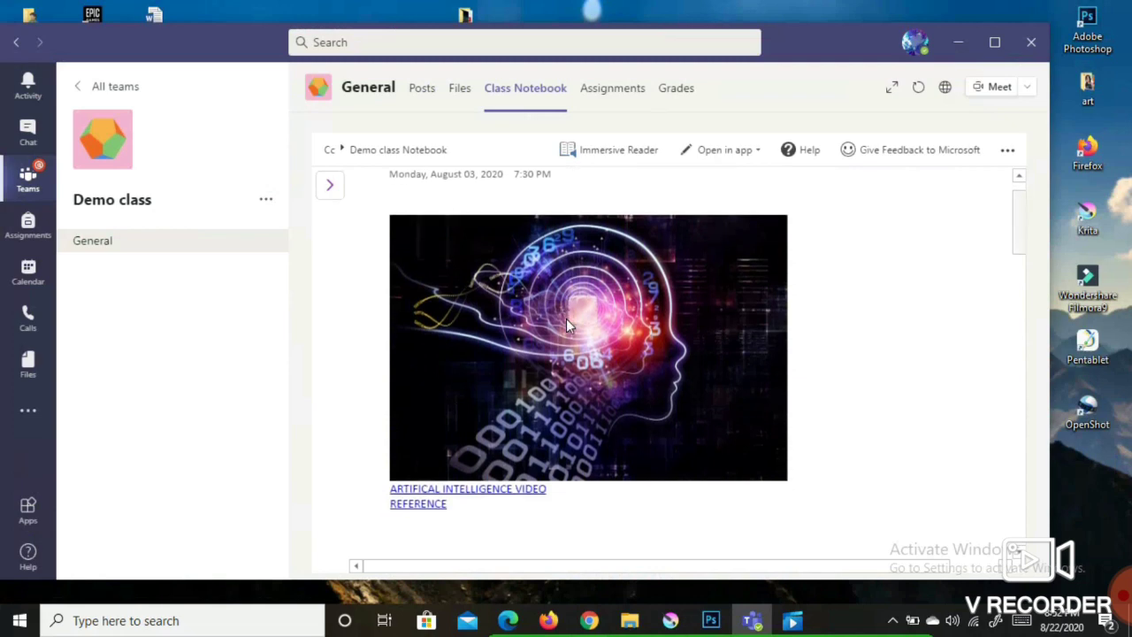
scroll(568, 326, down, 10)
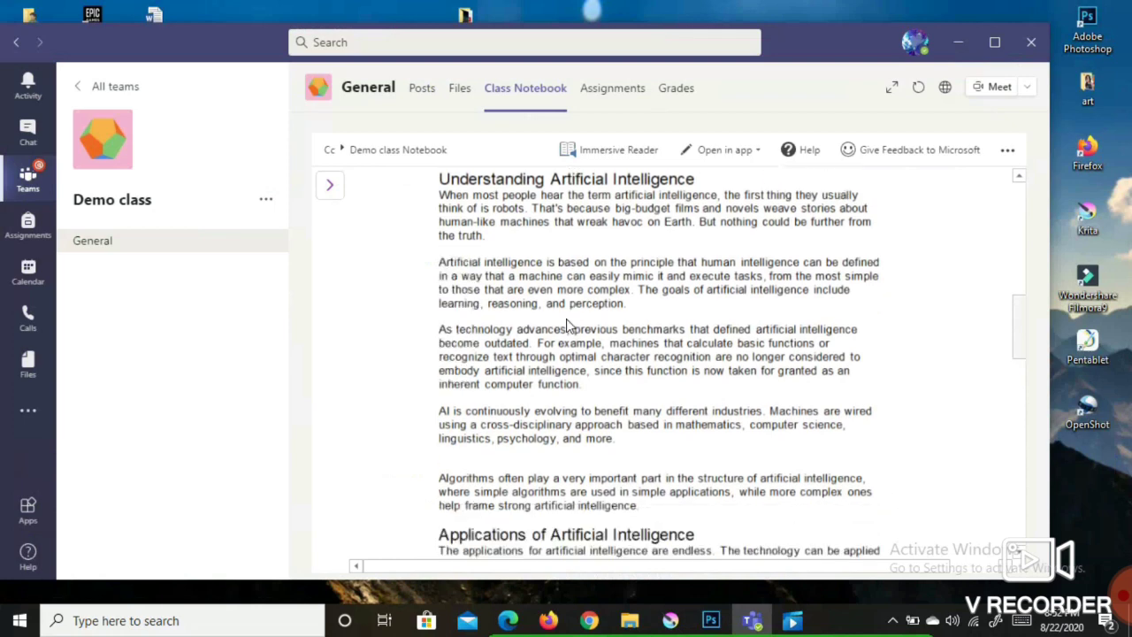
scroll(568, 325, up, 15)
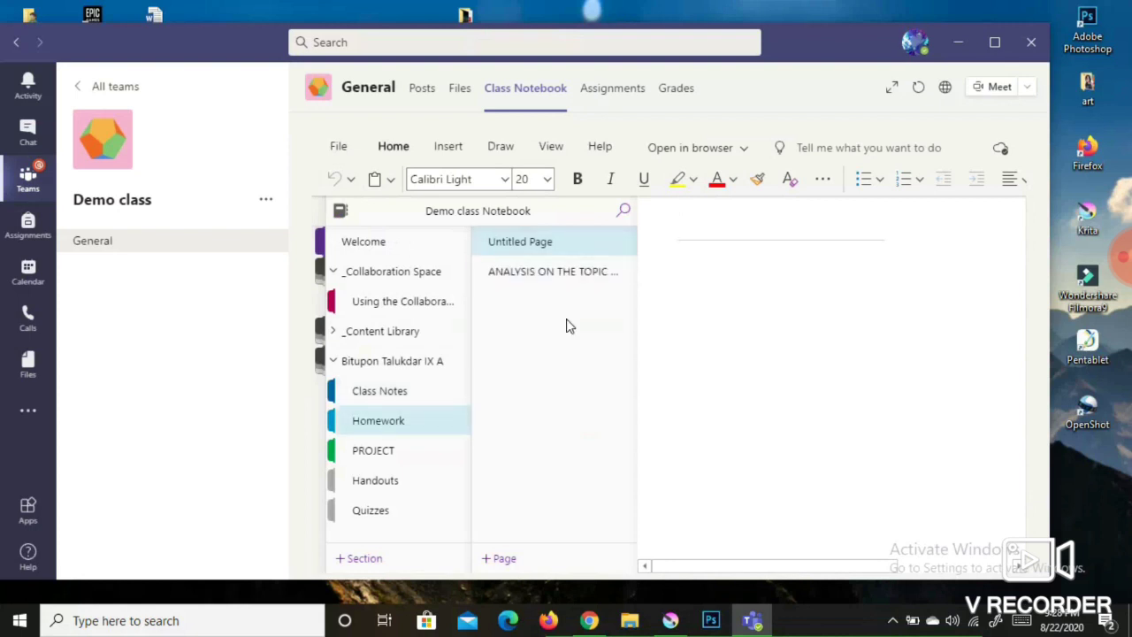
- Open the ANALYSIS ON THE TOPIC page in Homework, then in the PROJECT section
click(568, 272)
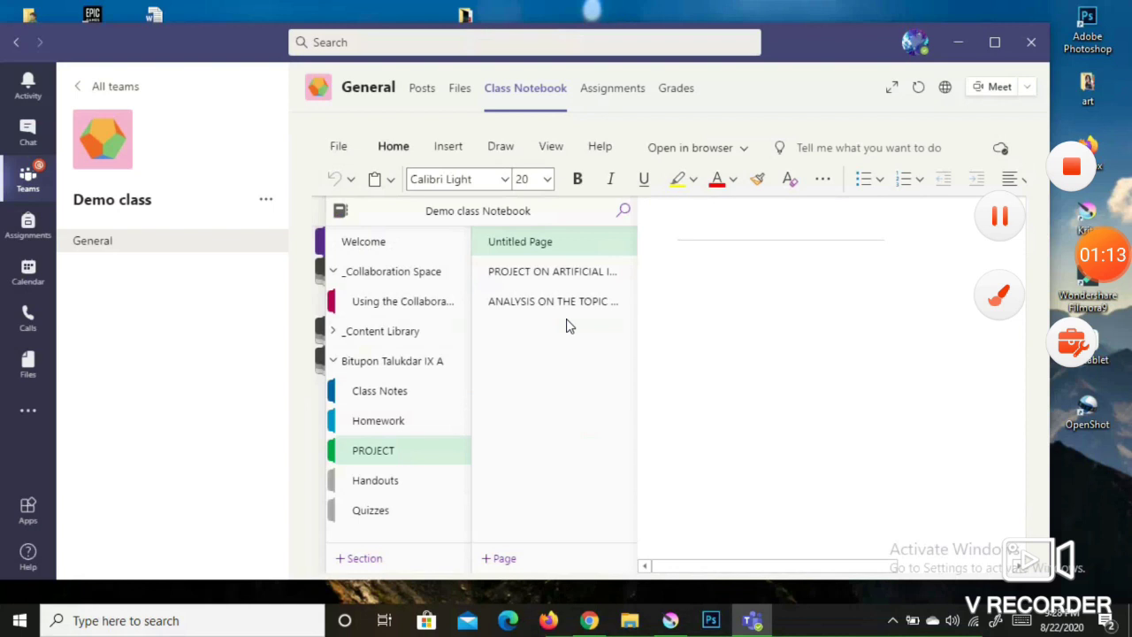
click(568, 313)
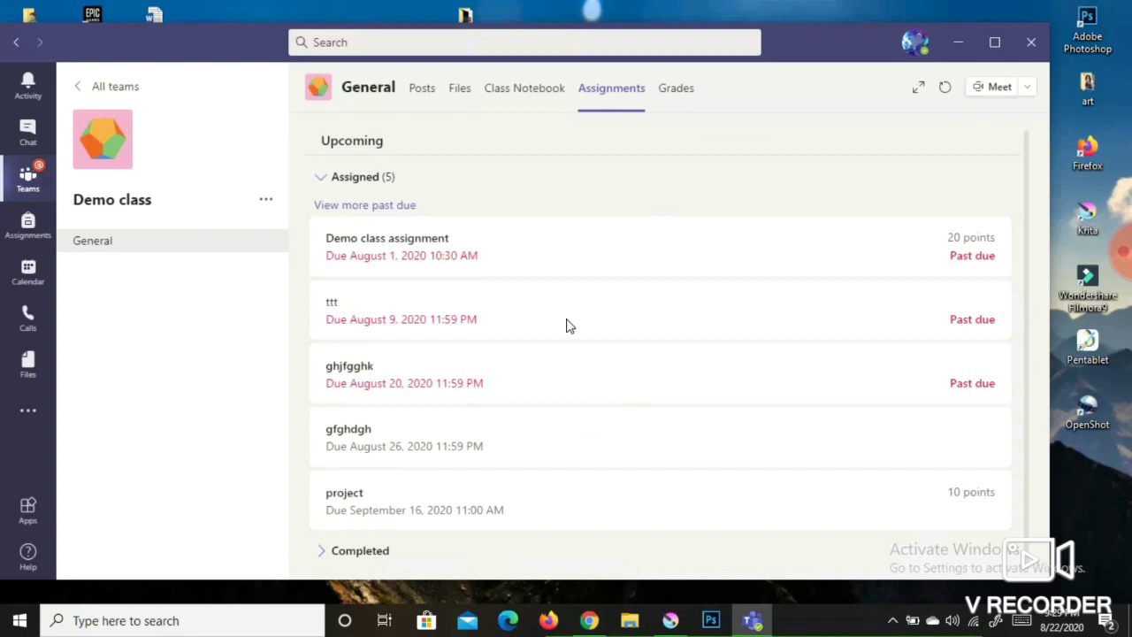
- Browse the Assigned list and open the project assignment due September 16
scroll(569, 326, down, 1)
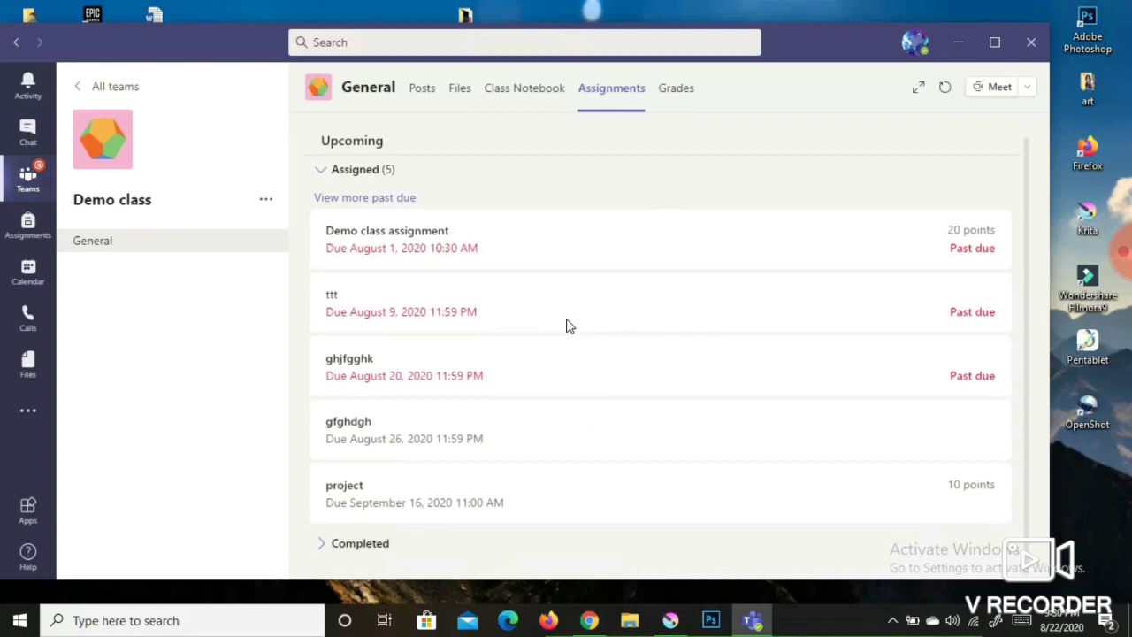
scroll(569, 327, up, 1)
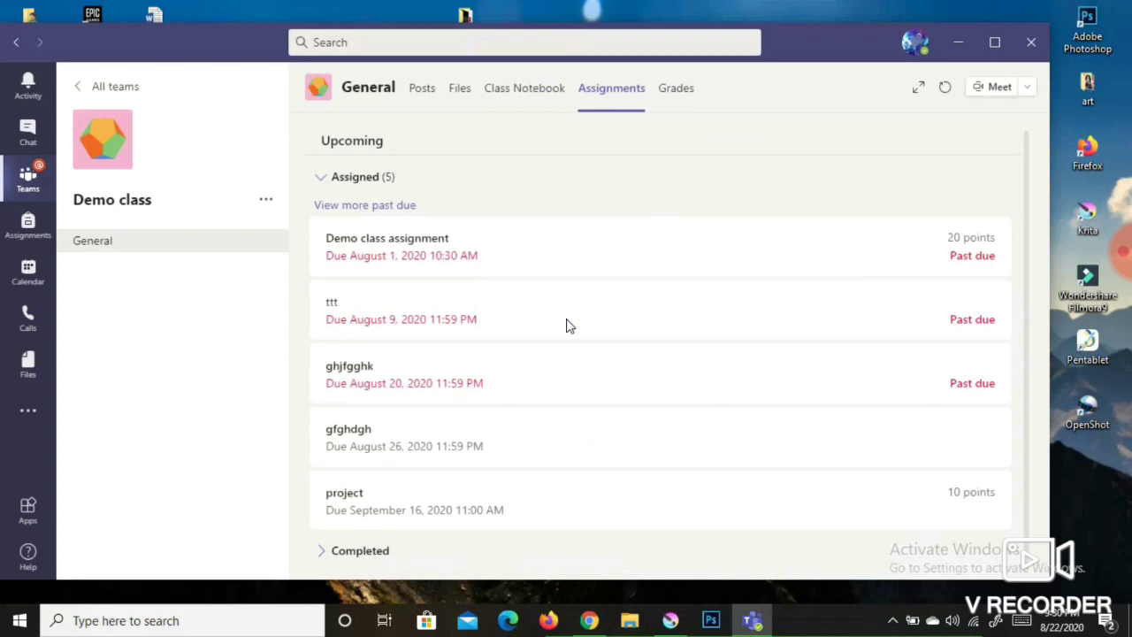
scroll(569, 327, down, 1)
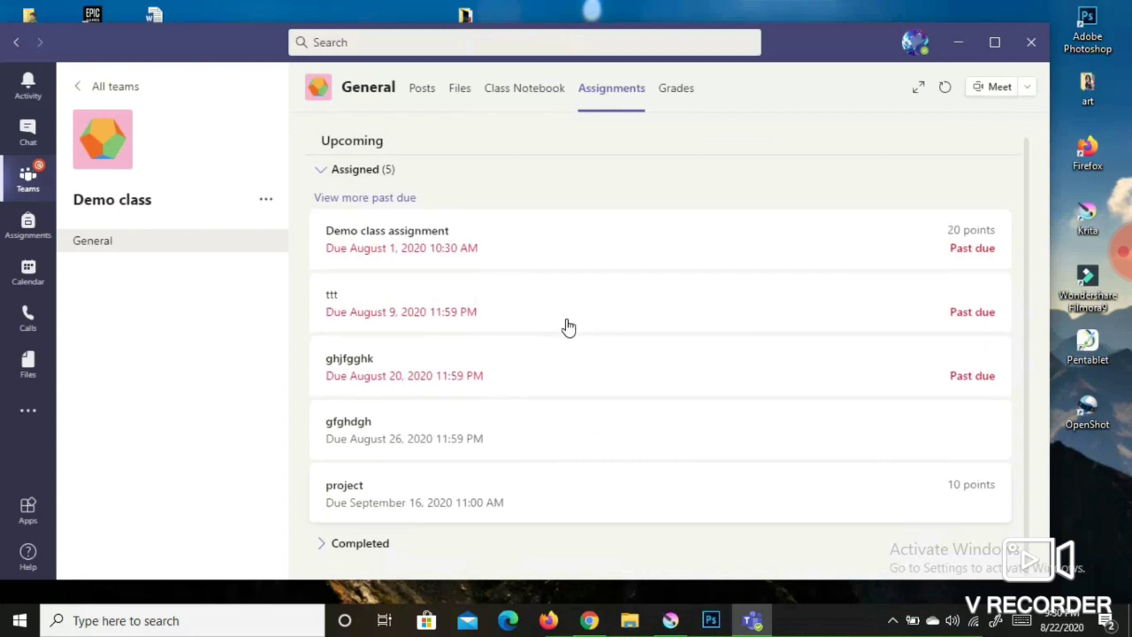
click(569, 326)
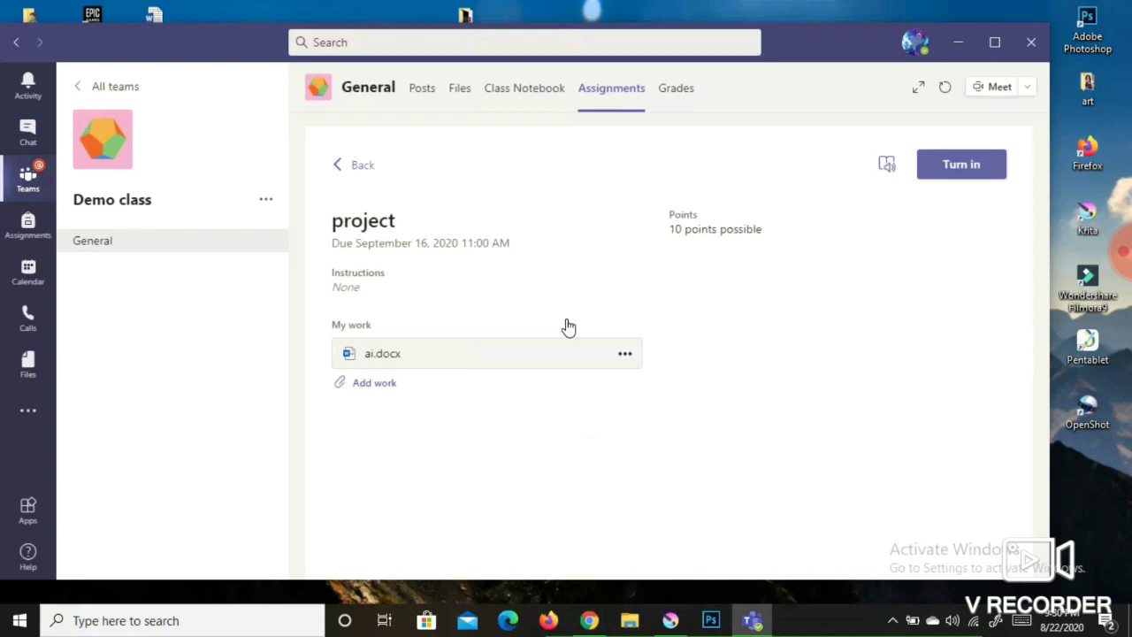
click(569, 328)
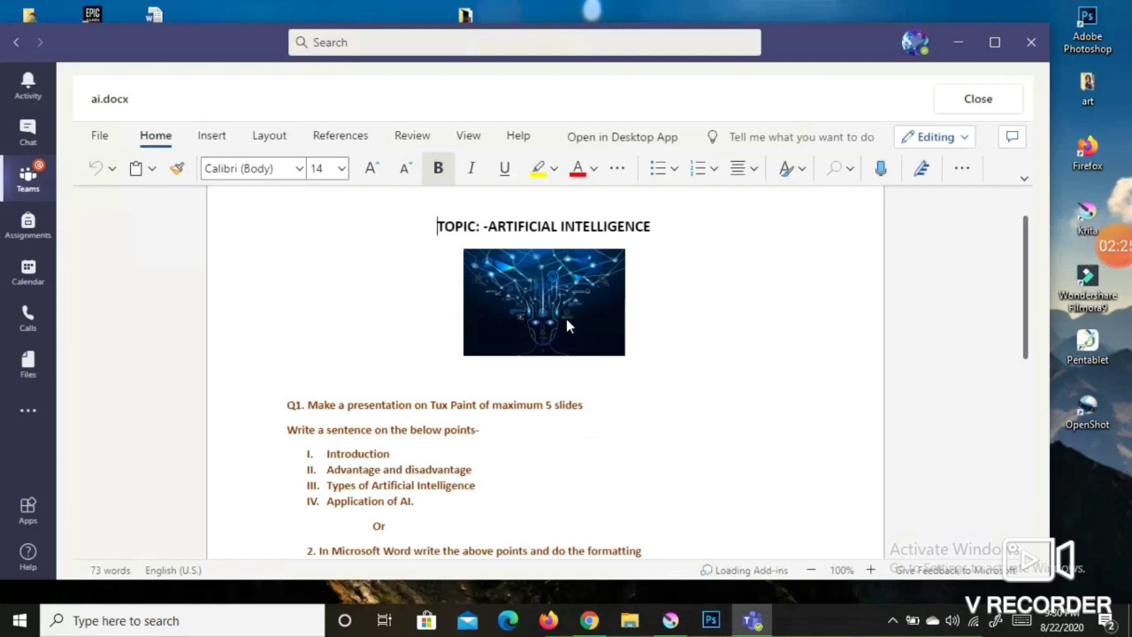
scroll(569, 327, down, 5)
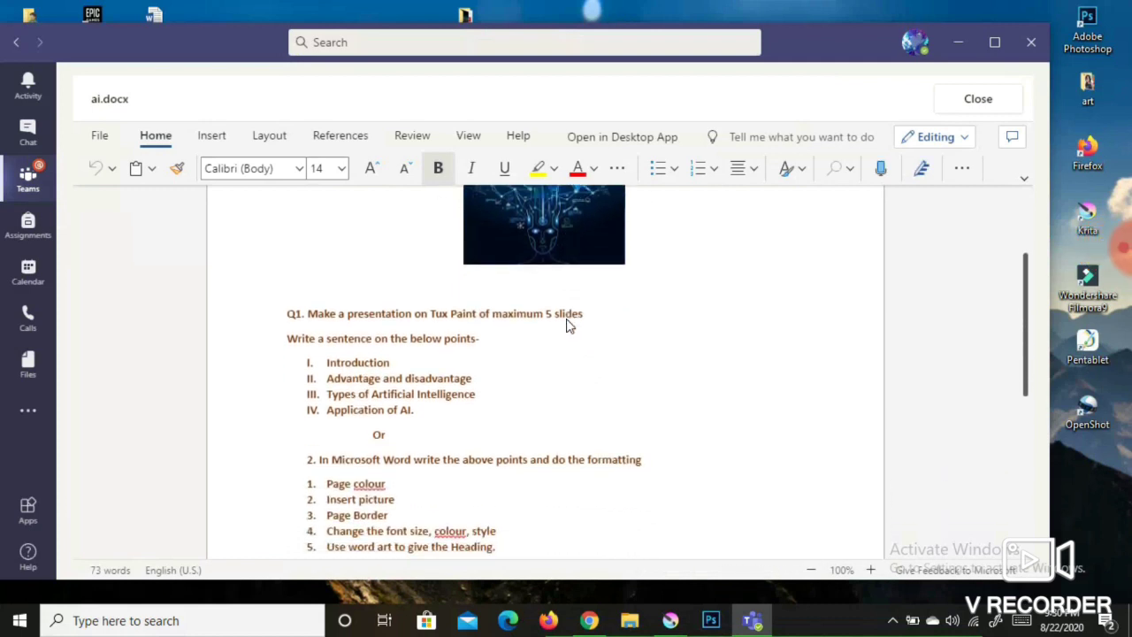
scroll(568, 326, up, 5)
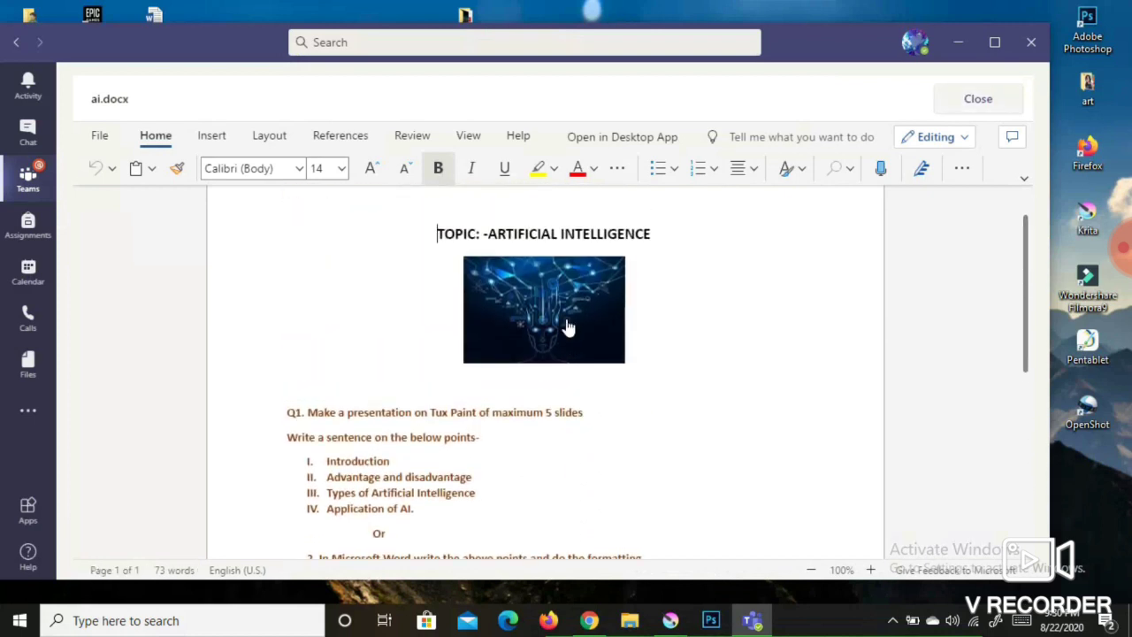
key(Escape)
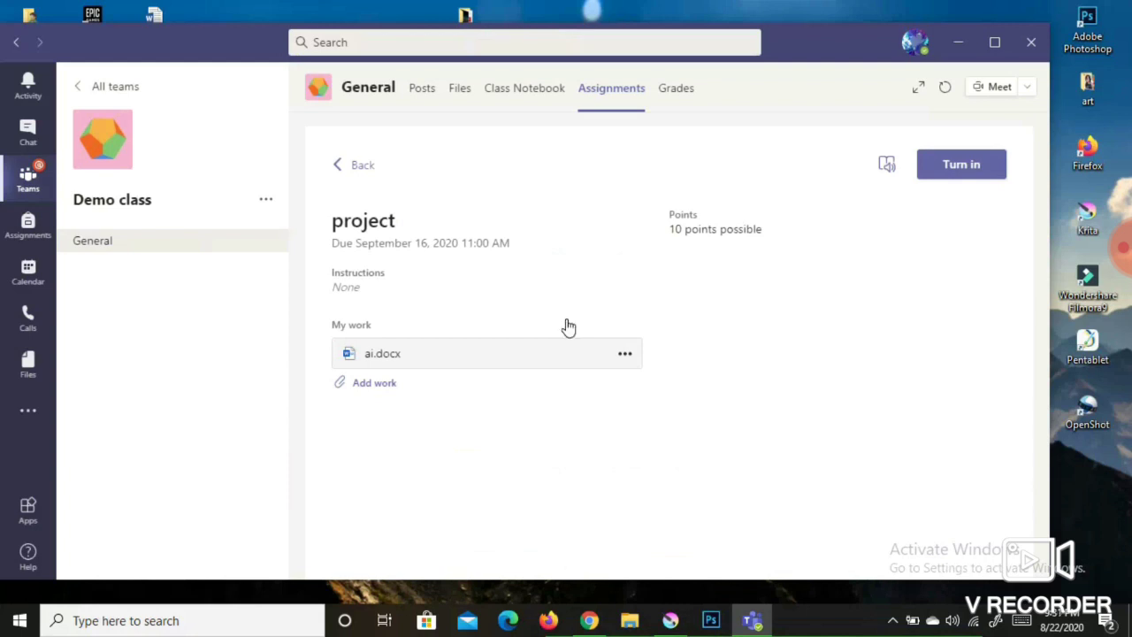
- Start uploading another work file from this device to the project assignment
click(569, 327)
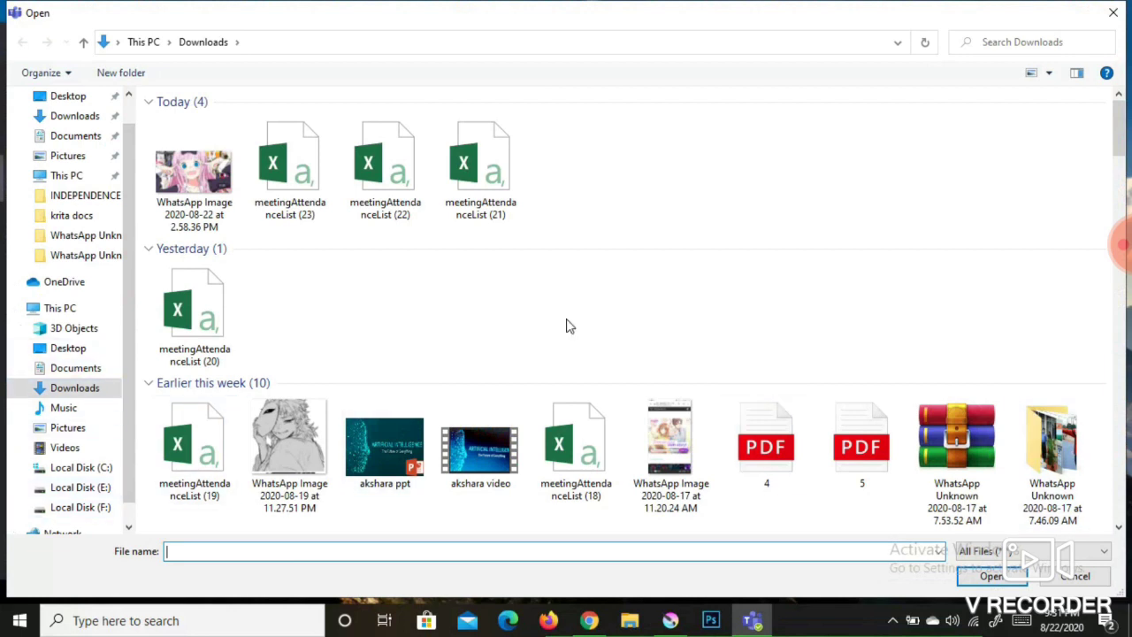
- Pick class-6 unit test.pdf from Downloads and upload it as work
scroll(569, 327, down, 8)
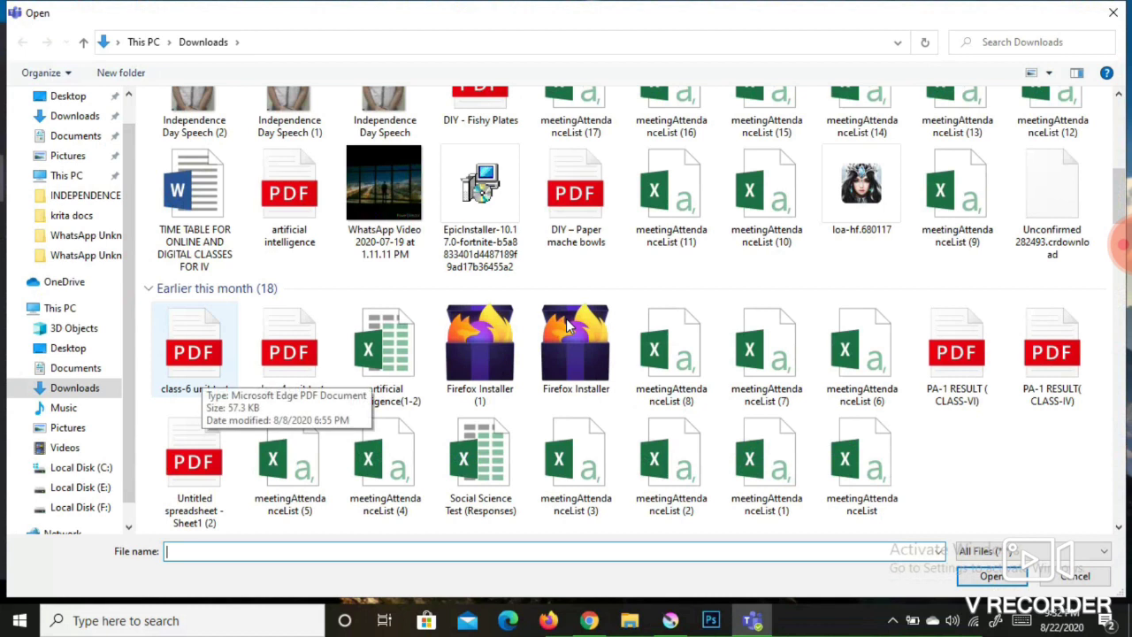
key(space)
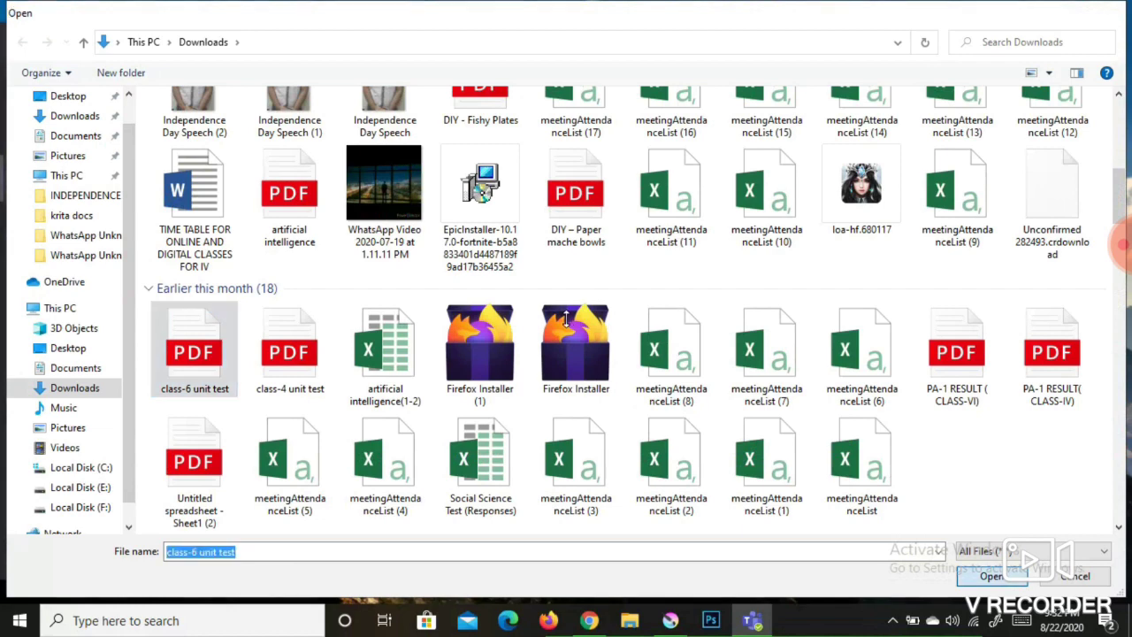
key(Return)
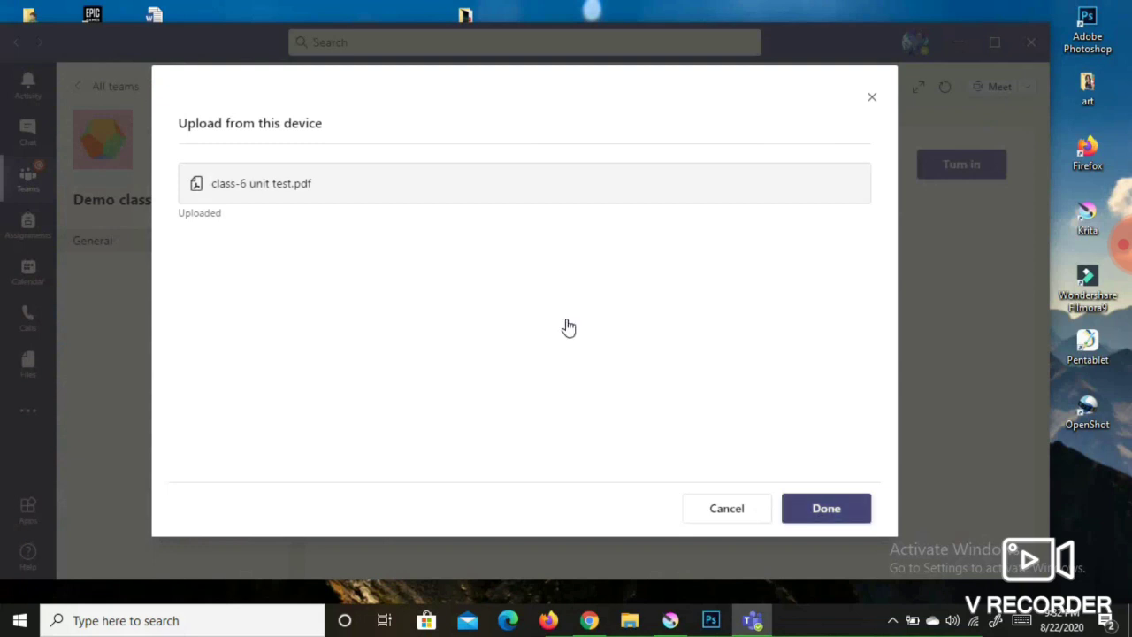
- Confirm the upload so class-6 unit test.pdf is attached next to ai.docx under My work
key(Return)
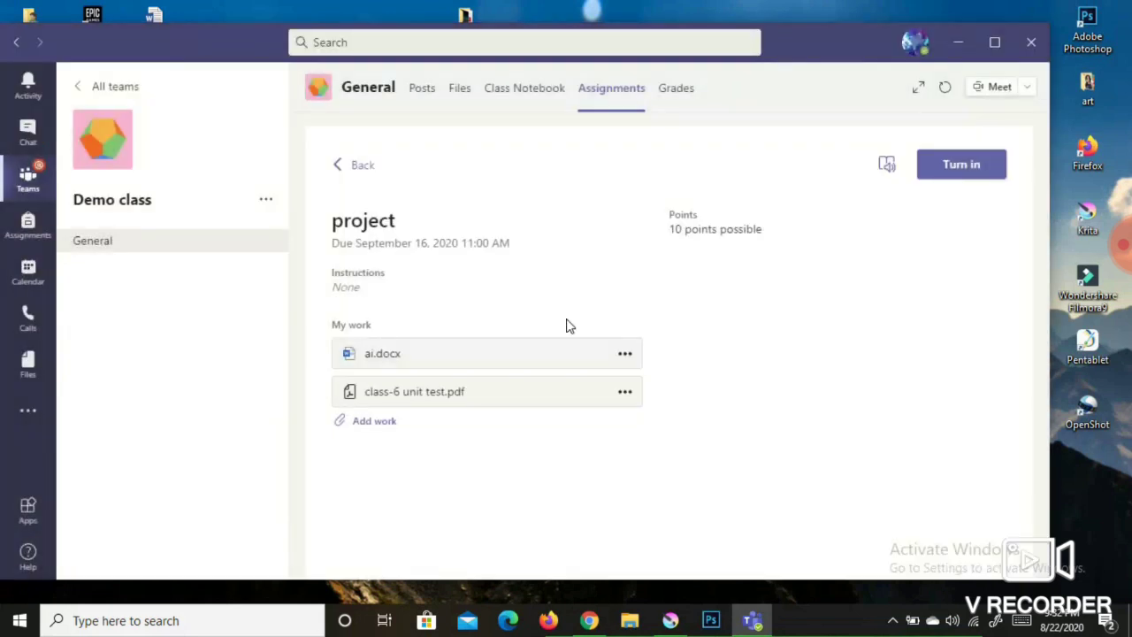